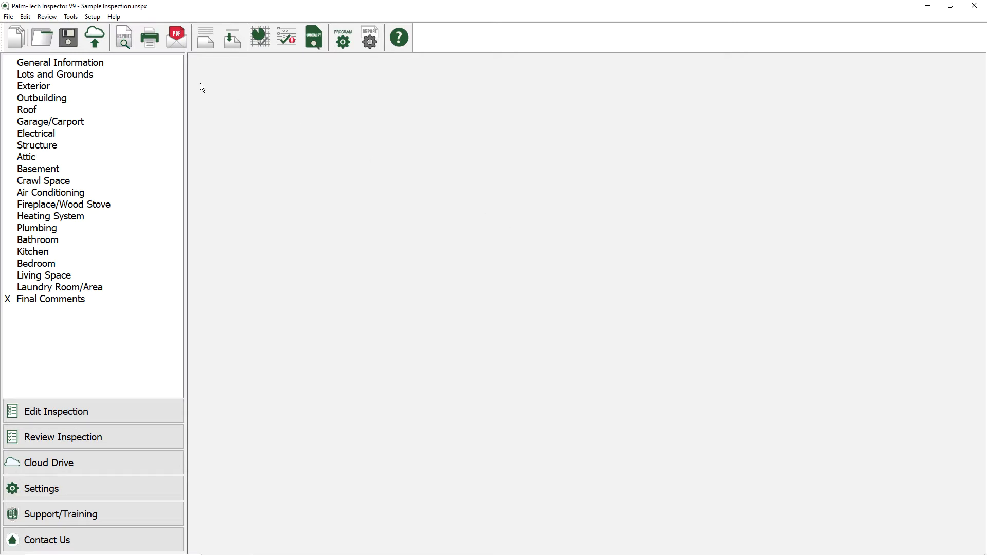
- Open the Default rating set for editing
click(26, 18)
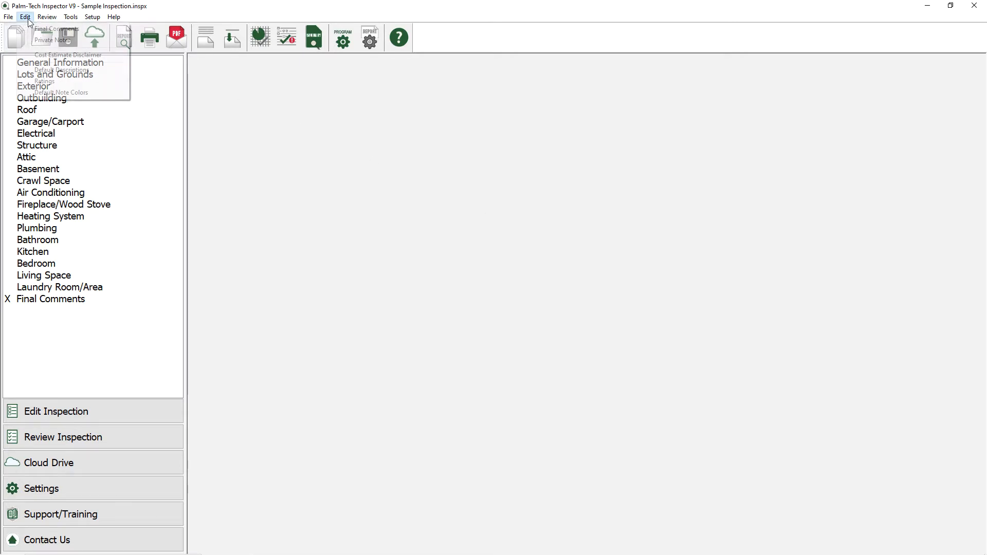
click(45, 81)
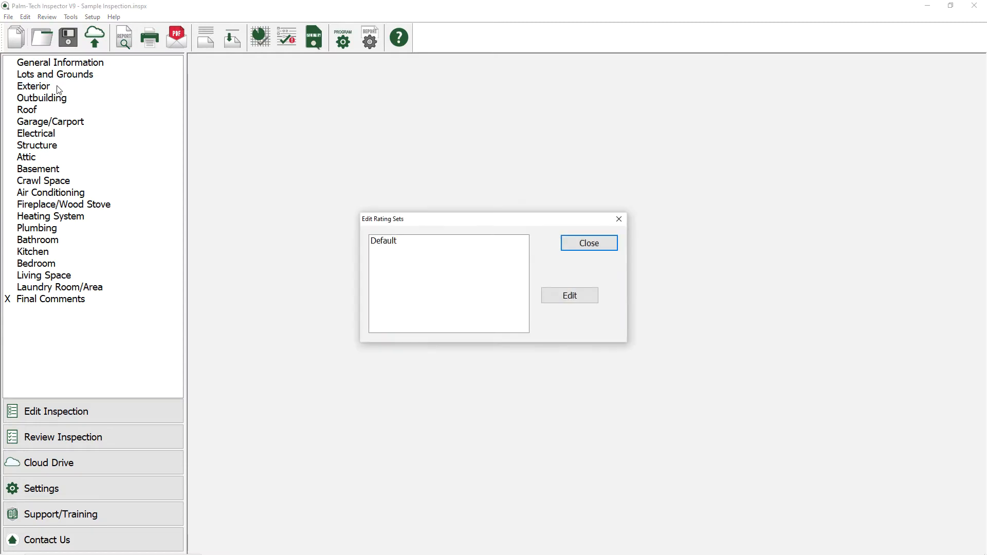
click(388, 241)
click(568, 294)
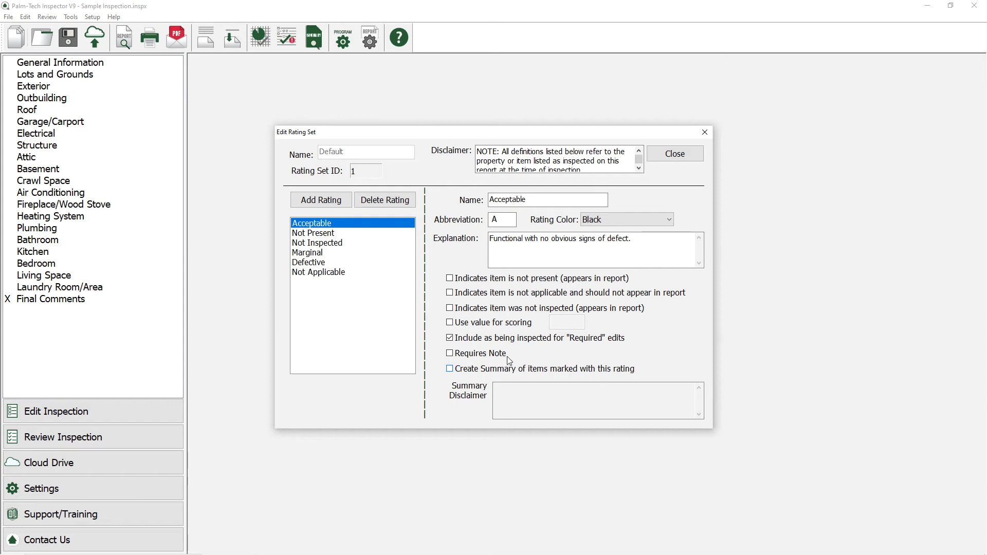
- Rename the Acceptable rating to Satisfactory and set its abbreviation to S
double_click(501, 199)
text(Satisfactory)
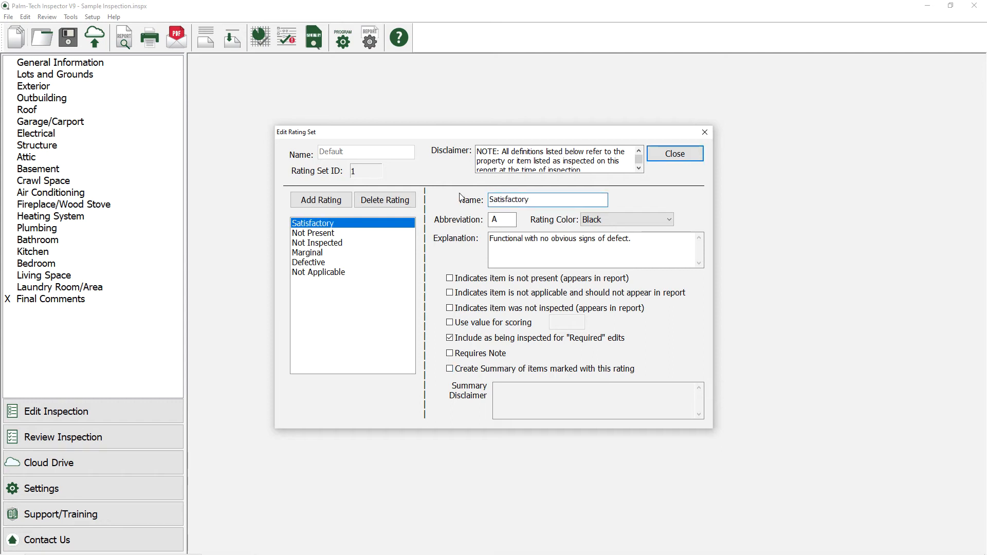
click(501, 219)
key(BackSpace)
text(S)
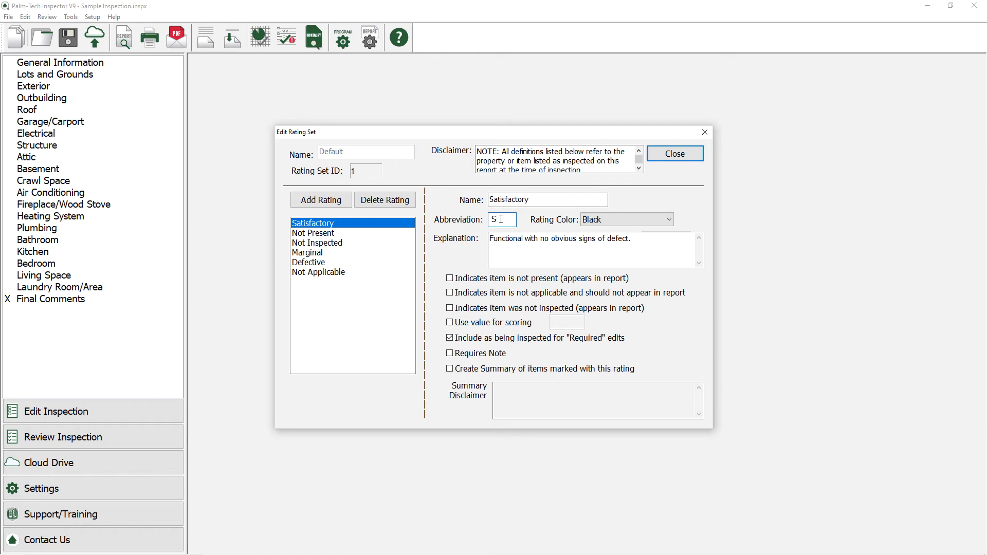
- Add a rating named Safety Issue with abbreviation SI and rating color Blue, and enable creating a summary of items marked with it
click(341, 205)
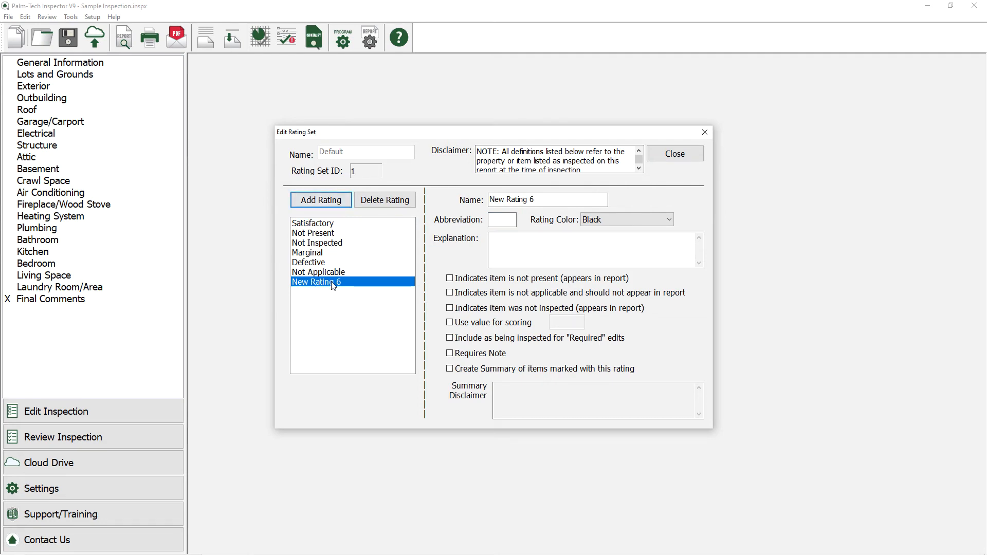
triple_click(534, 202)
text(Safety Issue)
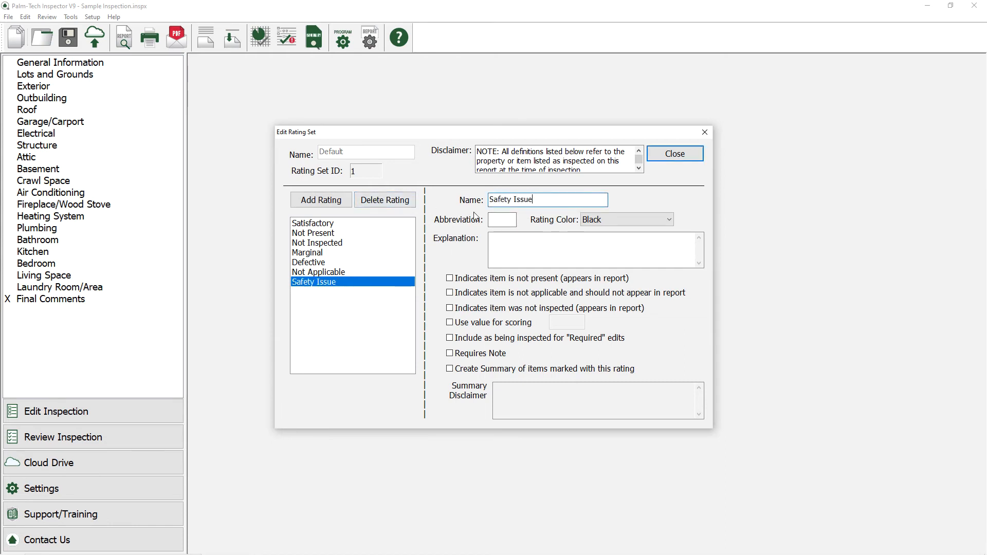
click(499, 221)
text(SI)
click(588, 220)
click(594, 242)
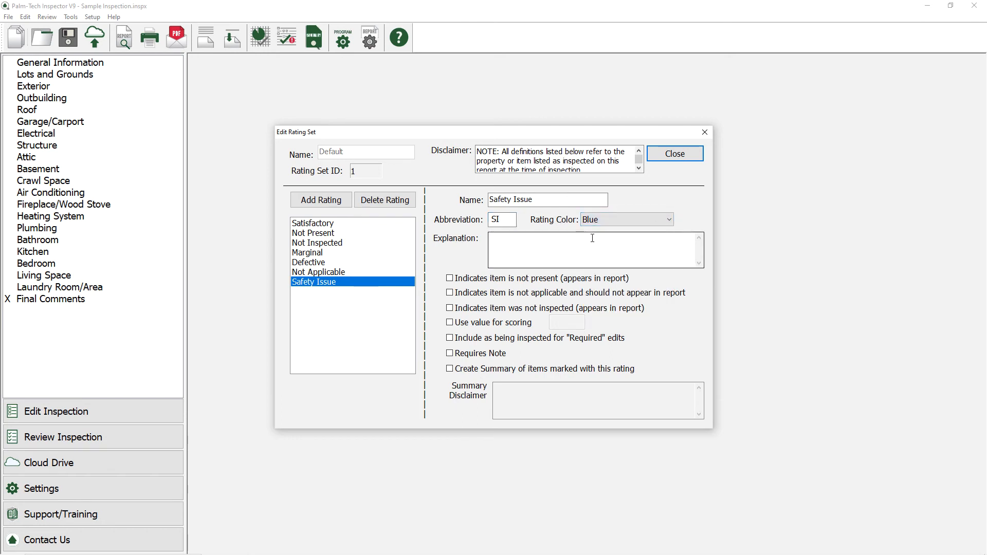
click(450, 369)
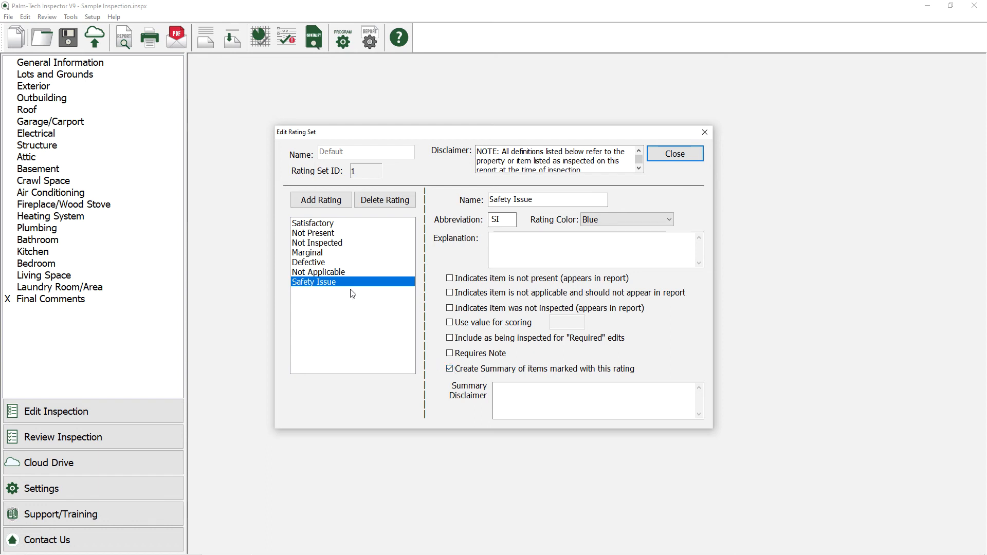
- Move the Safety Issue rating directly above Marginal and delete the Not Present rating, closing the rating set editor
drag(347, 287, 354, 256)
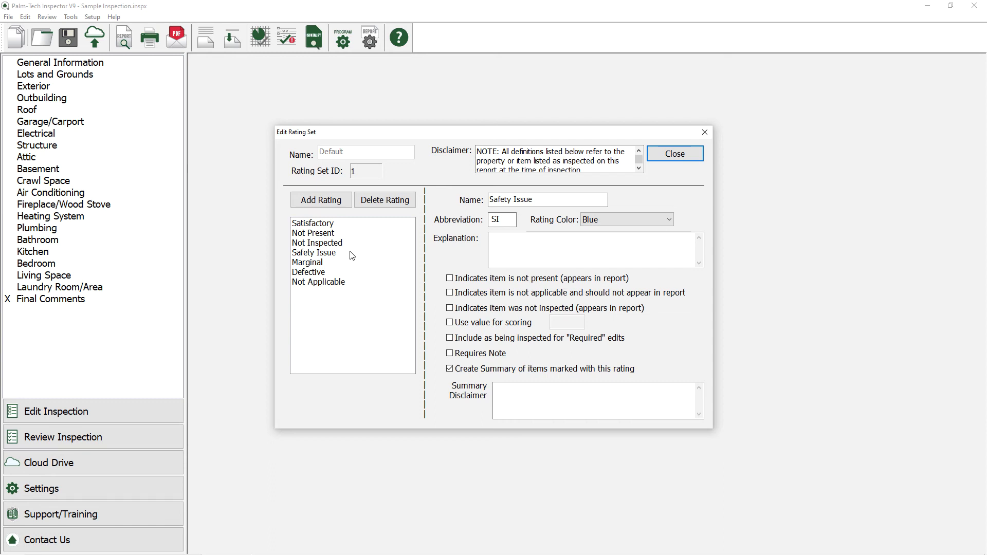
click(346, 234)
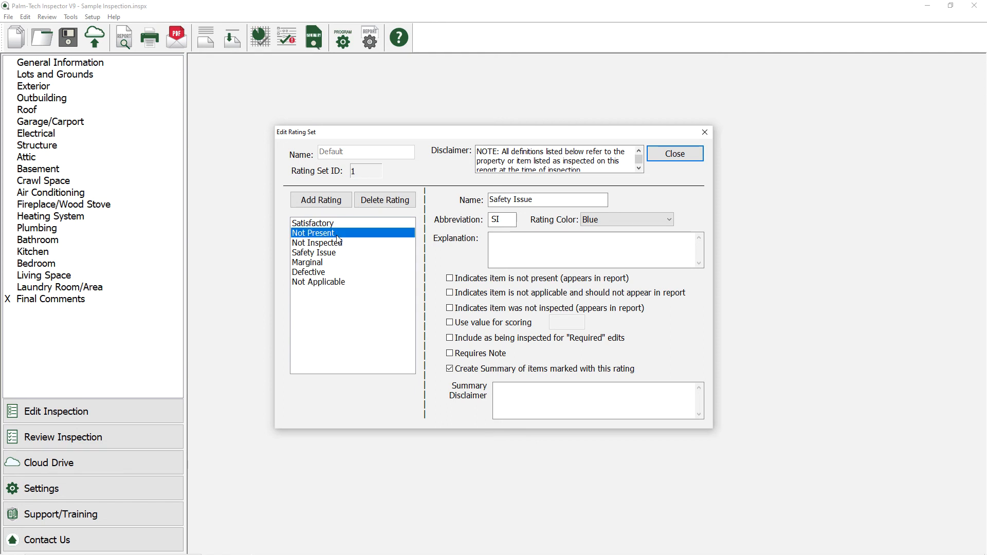
click(383, 203)
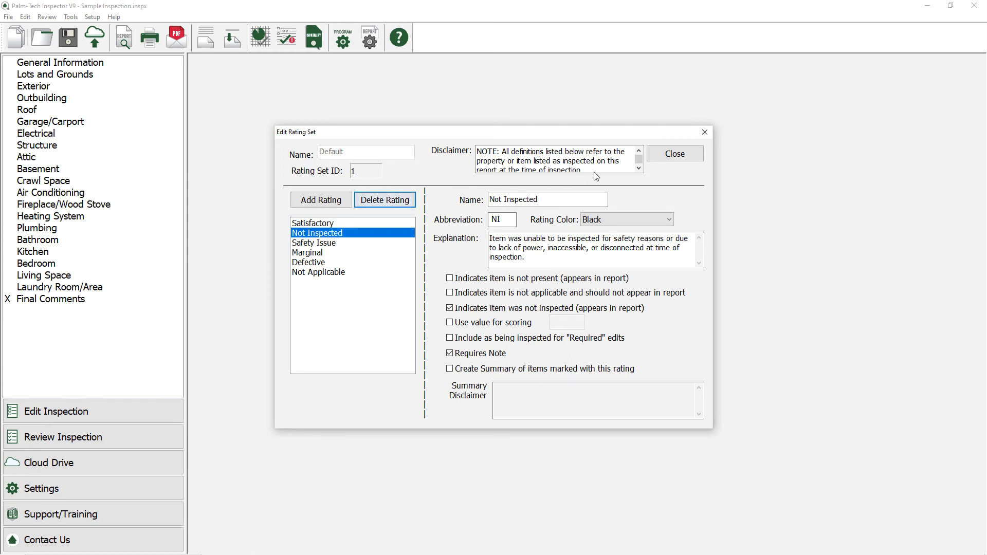
click(663, 161)
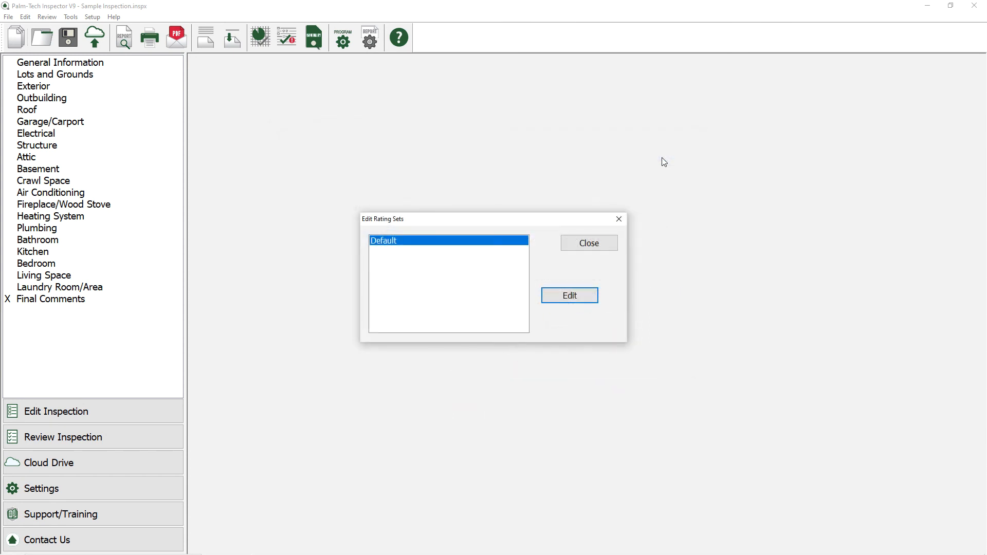
click(603, 240)
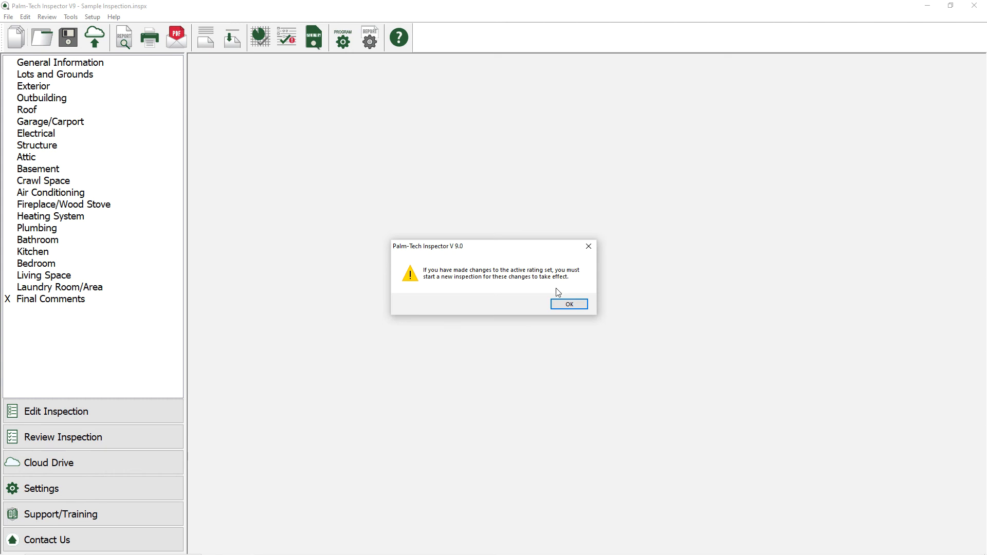
click(559, 306)
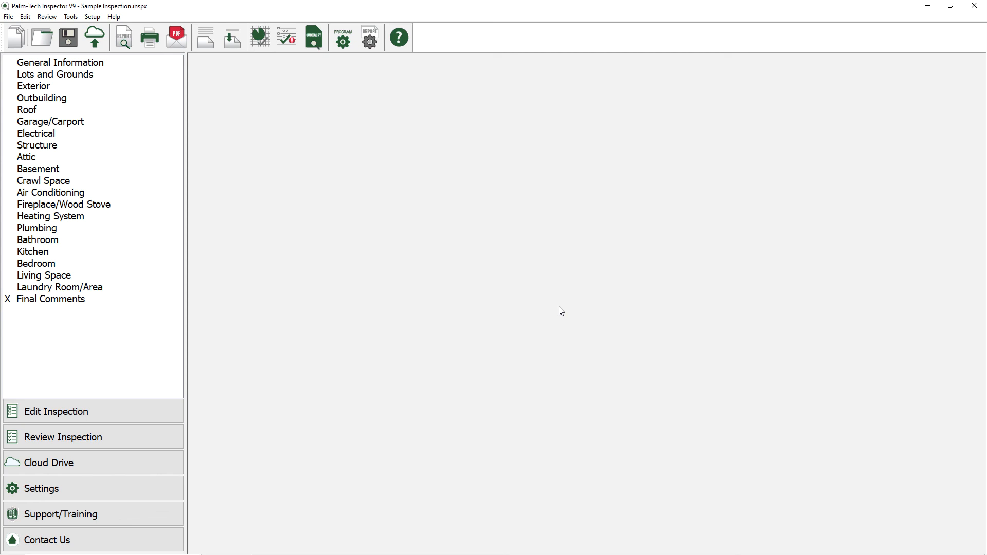
- Start a new inspection from the House.tmx template without saving it to a file
click(9, 17)
click(15, 29)
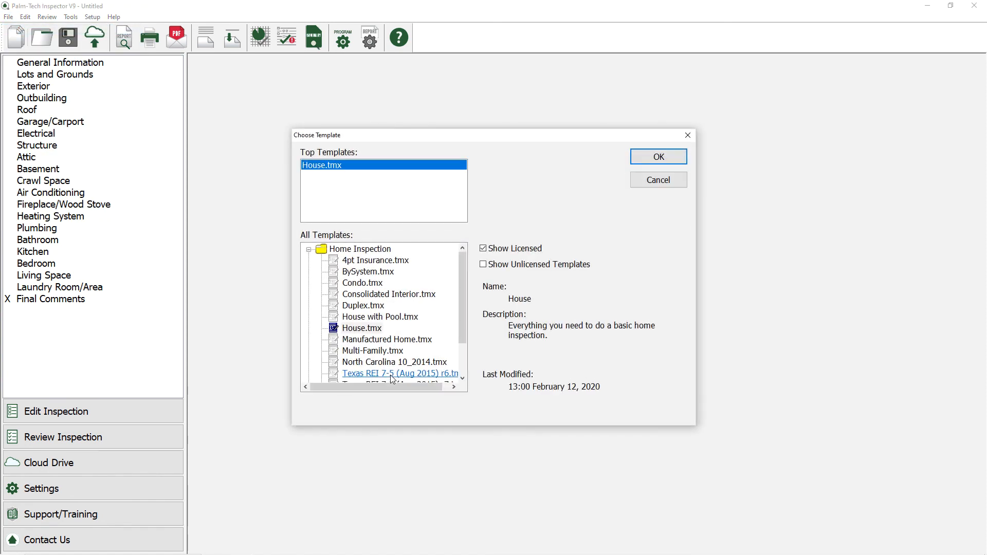
click(371, 330)
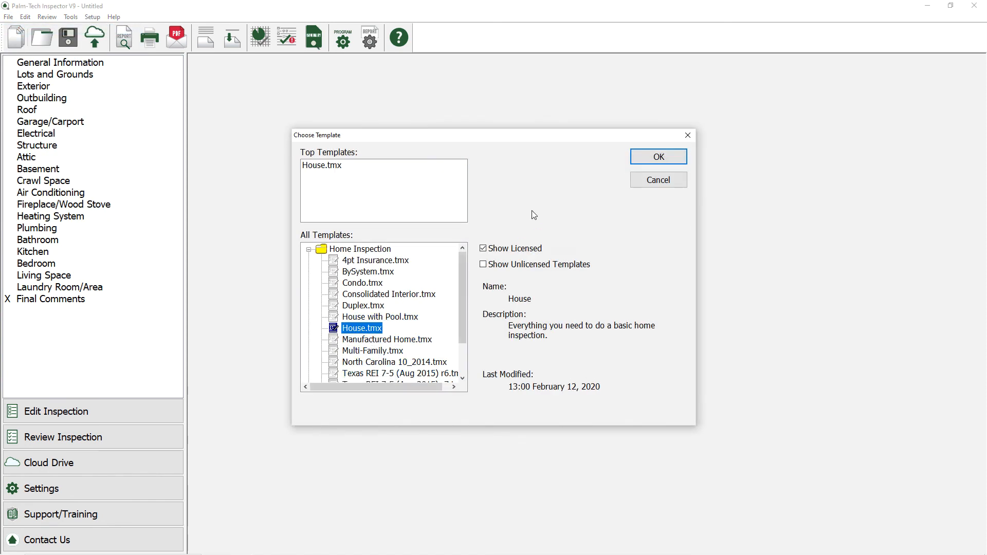
click(650, 161)
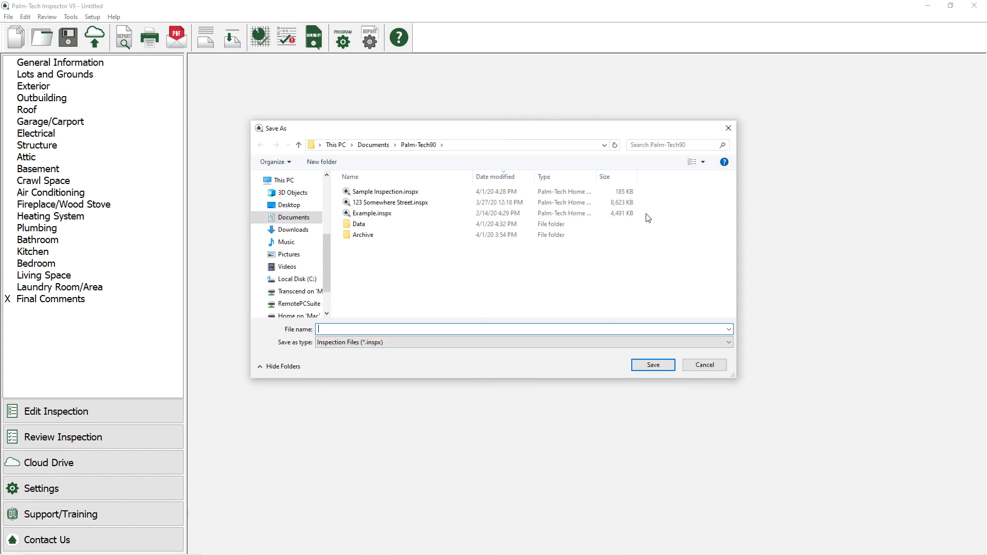
click(692, 365)
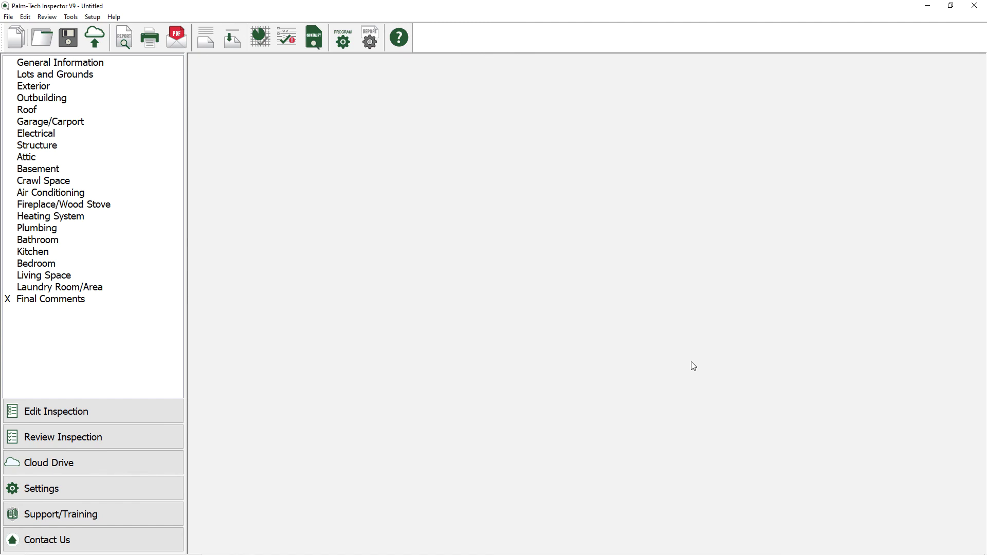
- Examine the rating choices offered for the Driveway item in the Lots and Grounds section
click(94, 75)
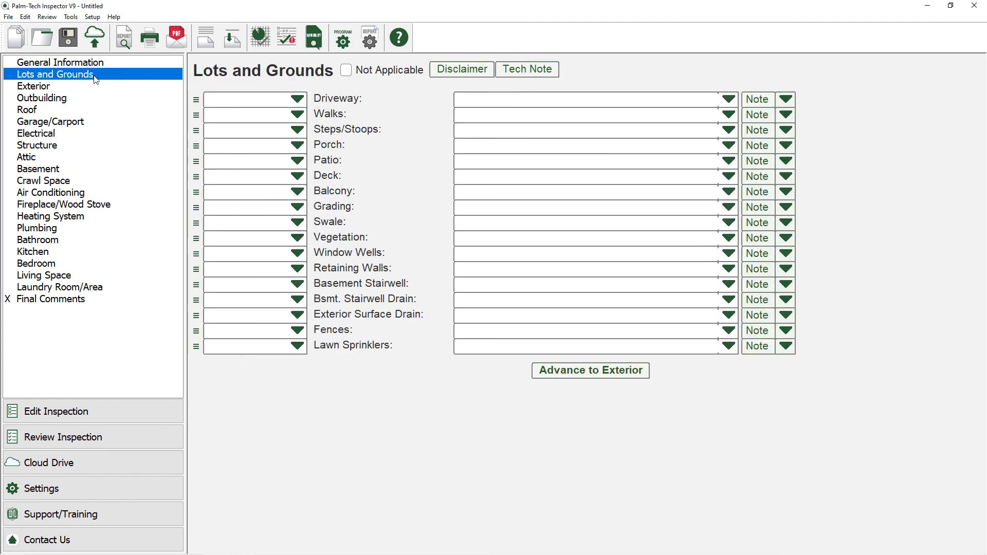
click(239, 99)
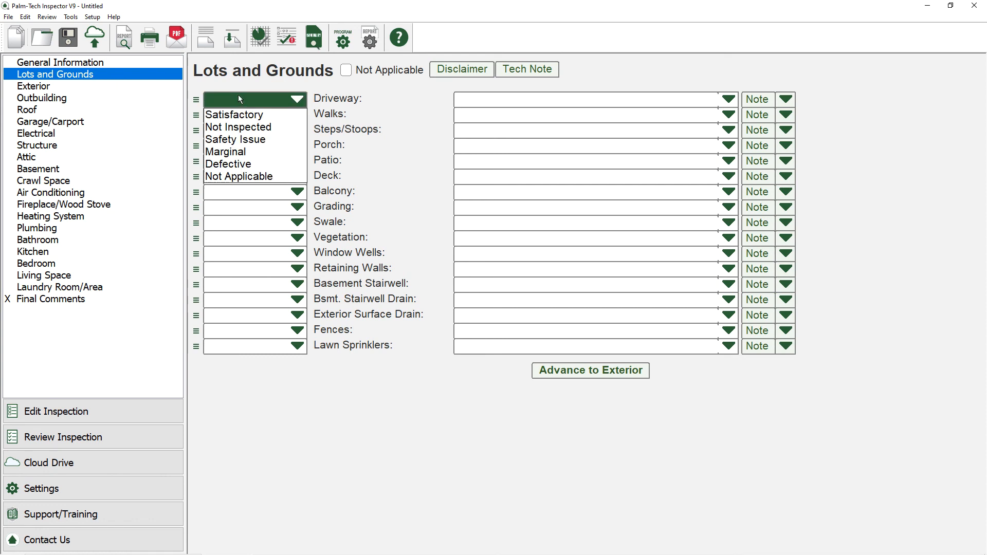